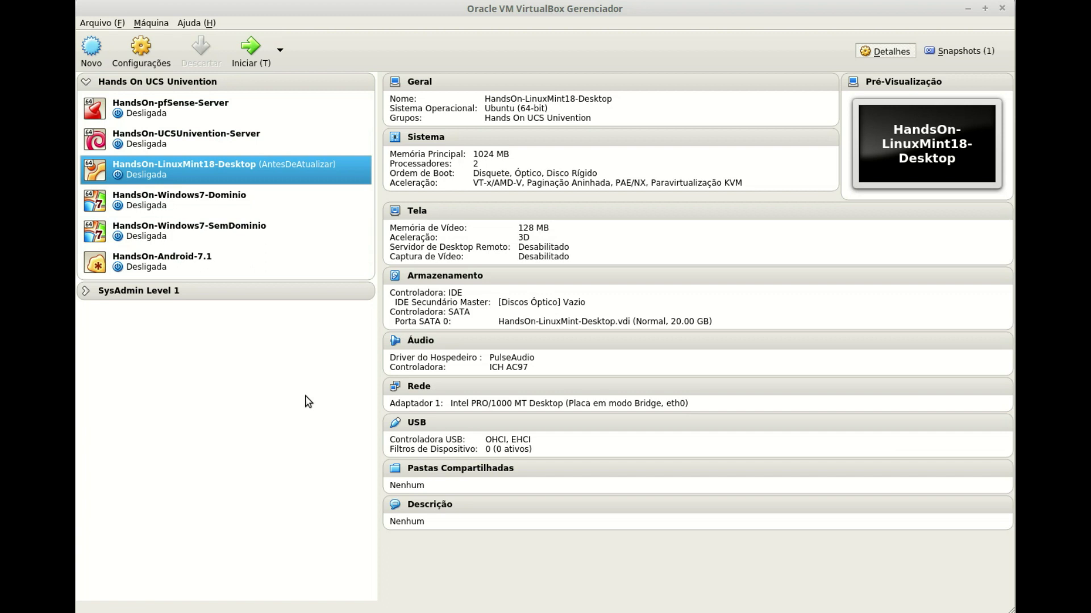
Review the configuration details of each virtual machine in the Hands On UCS Univention group
click(189, 118)
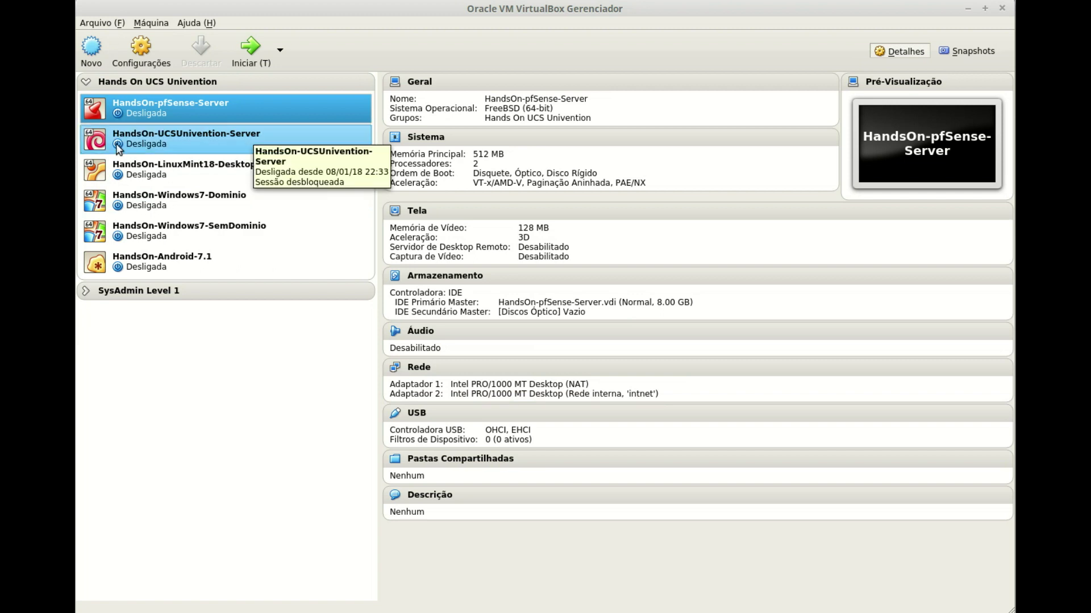
click(177, 141)
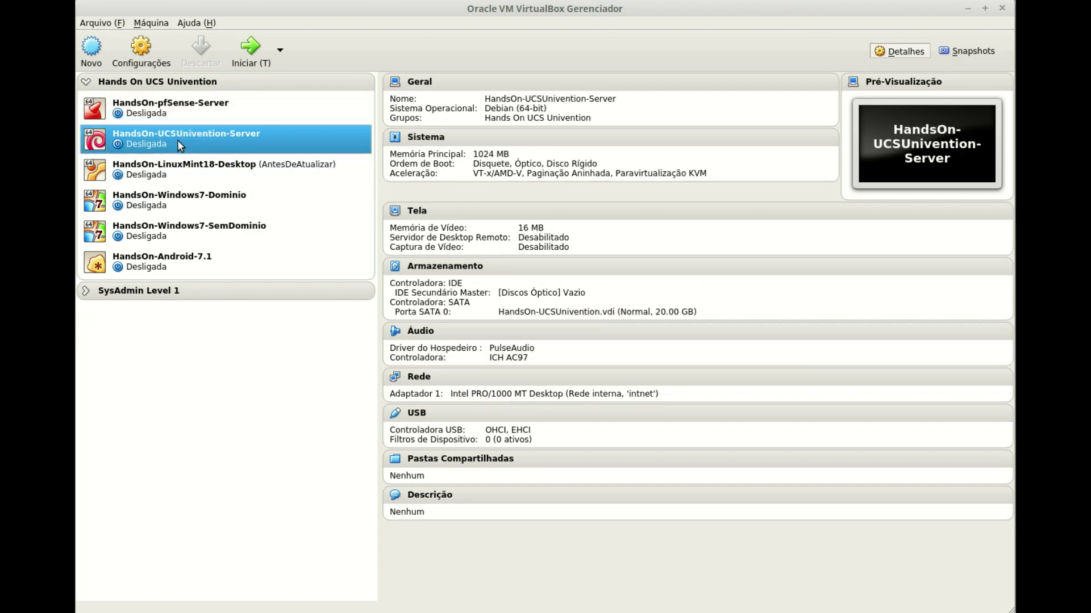
click(223, 168)
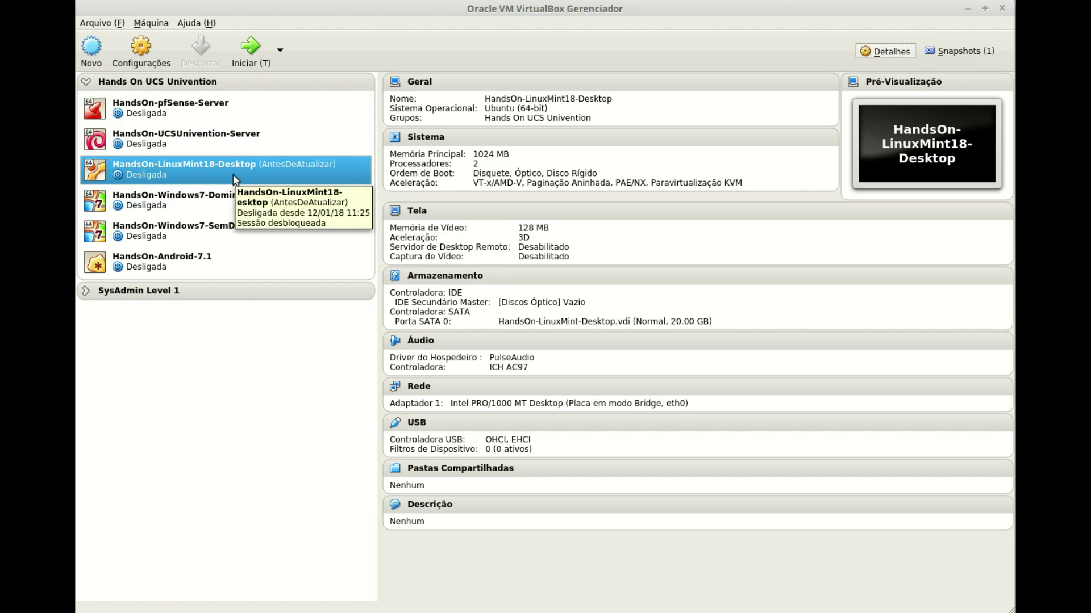
click(208, 203)
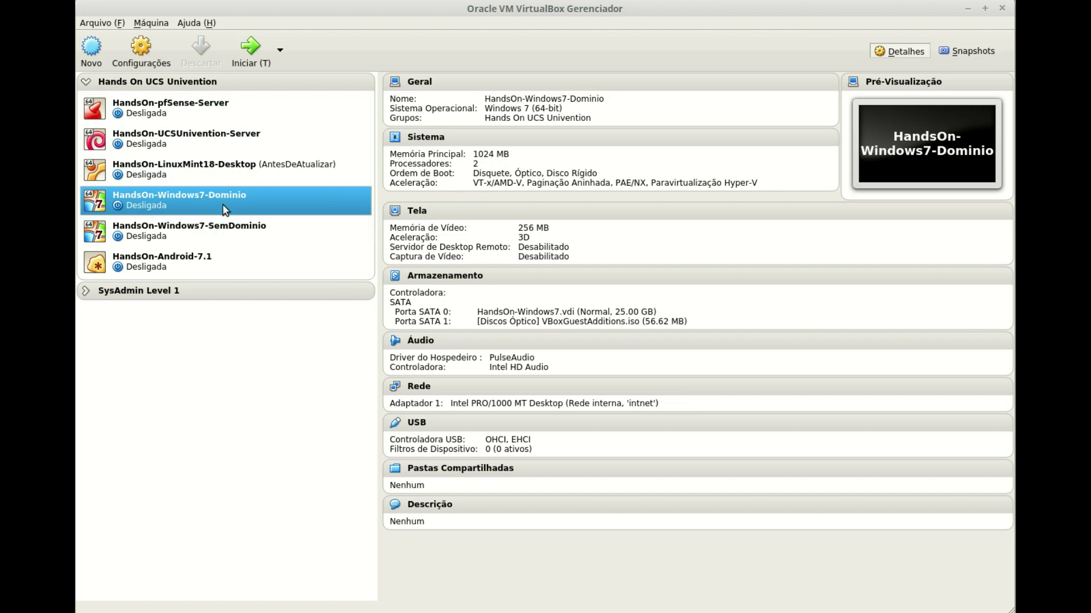
click(217, 233)
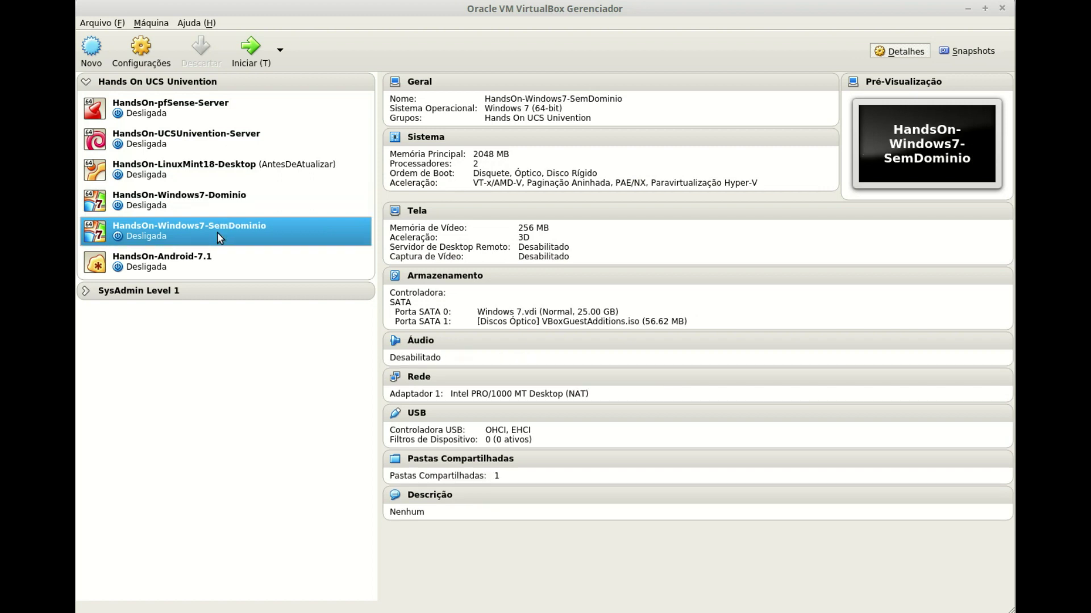
click(165, 262)
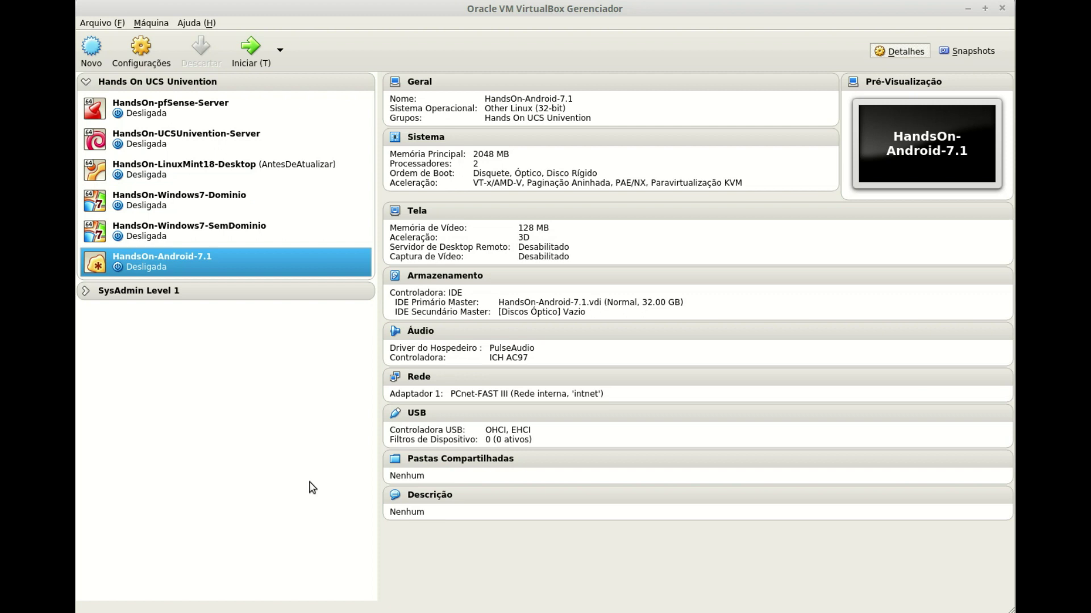
Start a new virtual machine in the Hands On UCS Univention group, named HandOn-OCSInventory, with type Linux and version Ubuntu (64-bit)
click(284, 81)
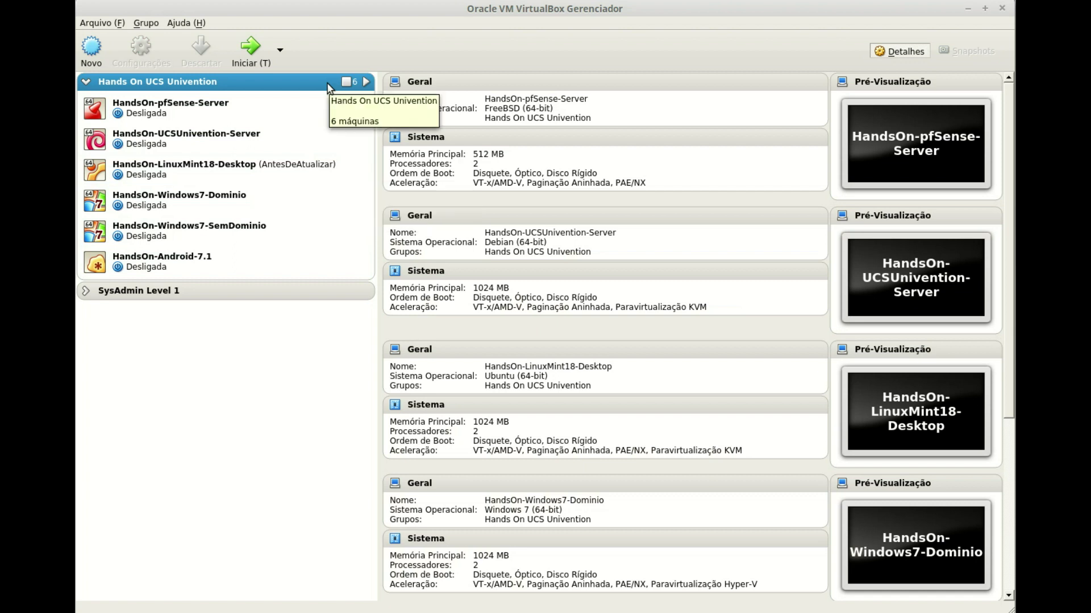
click(91, 50)
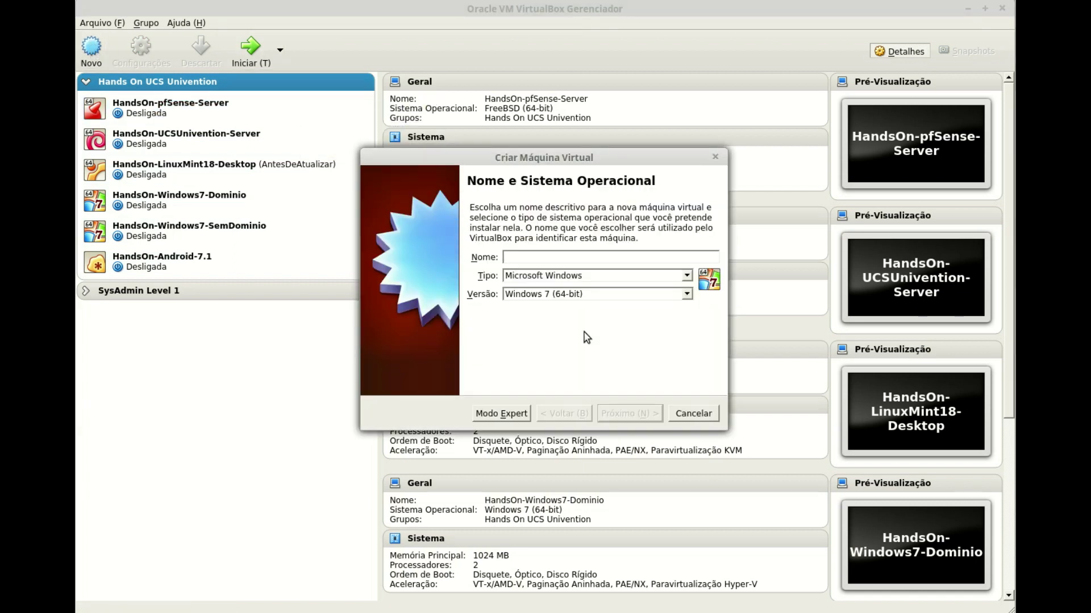
text(Hand)
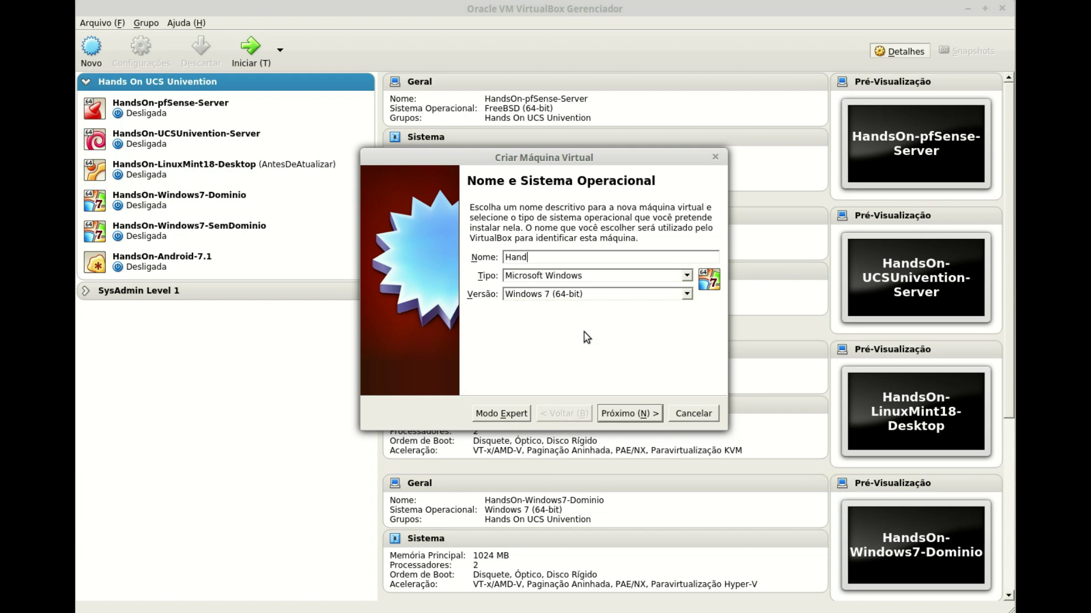
text(On-OCSInventory)
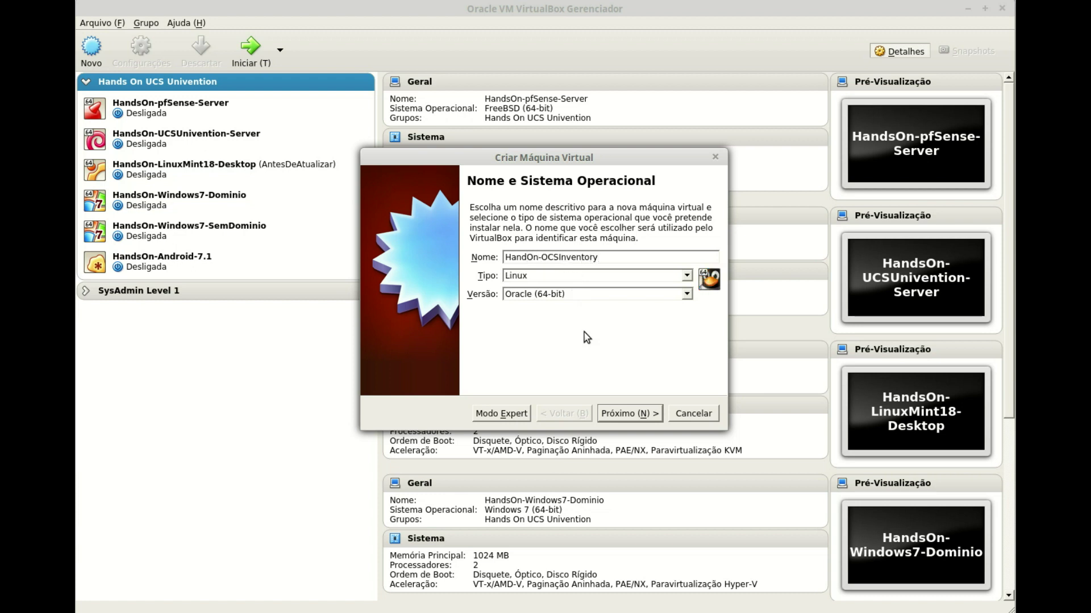
click(557, 298)
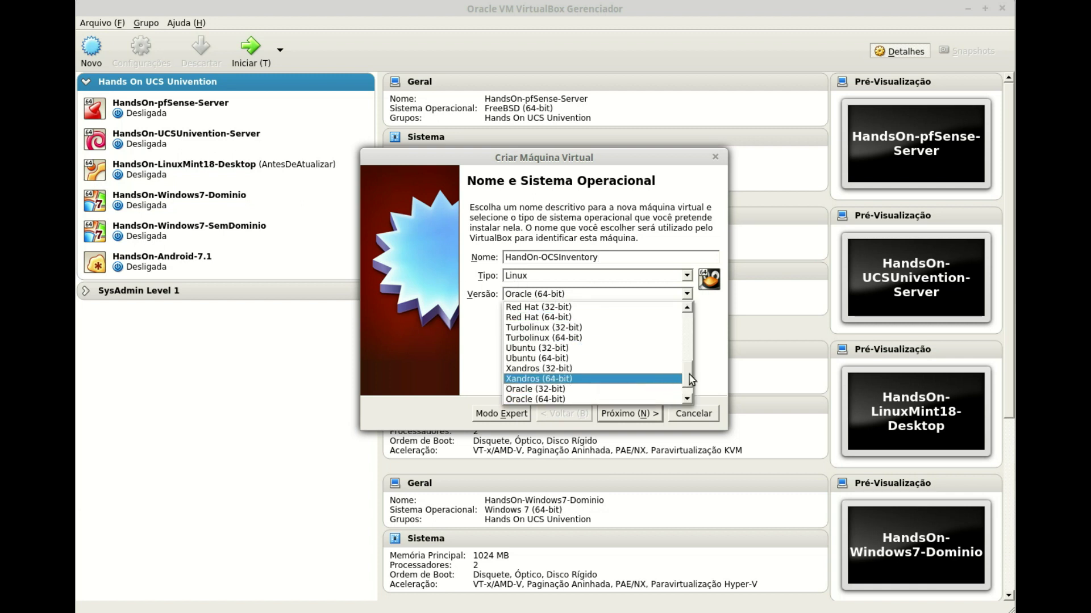
scroll(691, 380, down, 1)
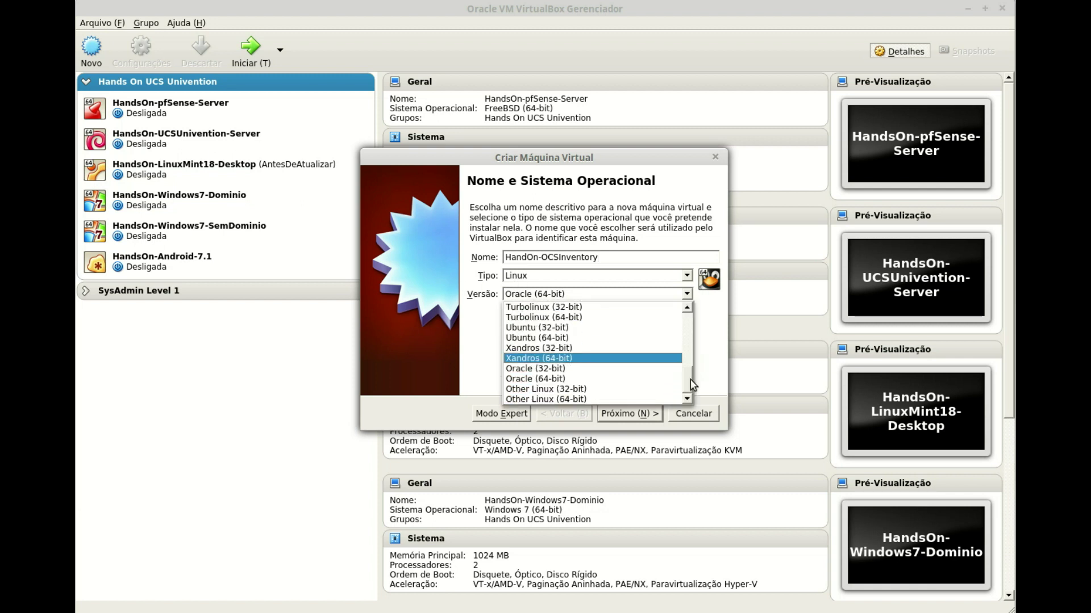
click(558, 339)
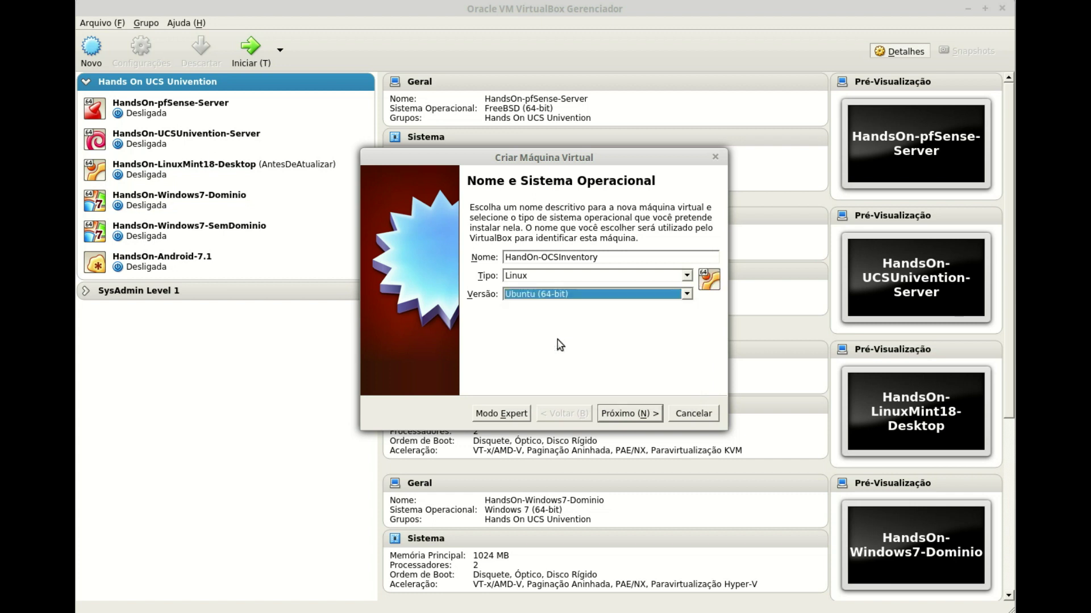
click(641, 418)
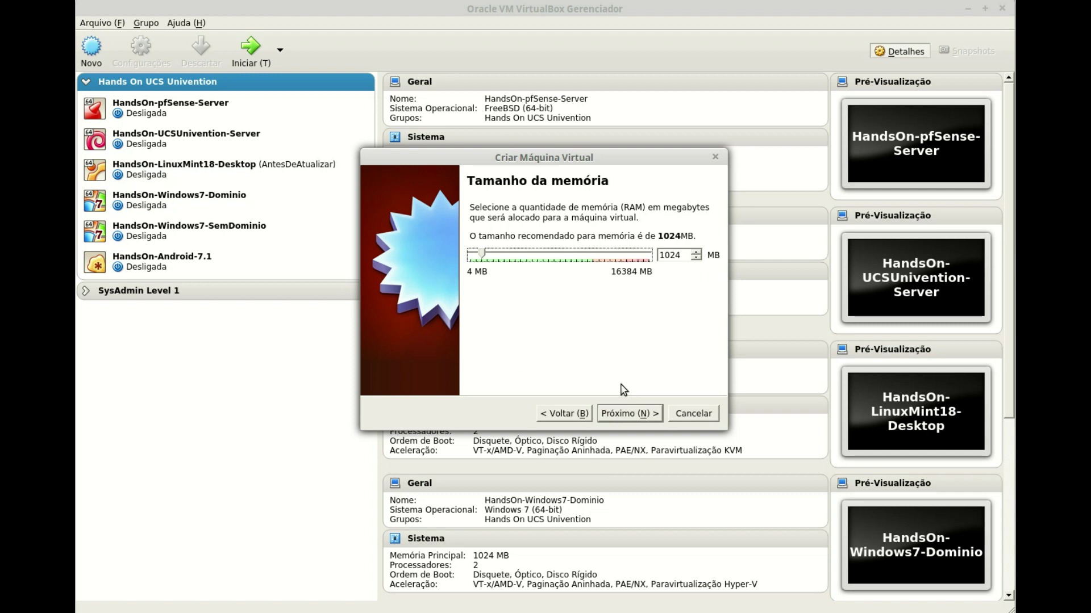
Accept 1024 MB of memory and create the machine with a new dynamically allocated 8.00 GB VDI disk
click(636, 413)
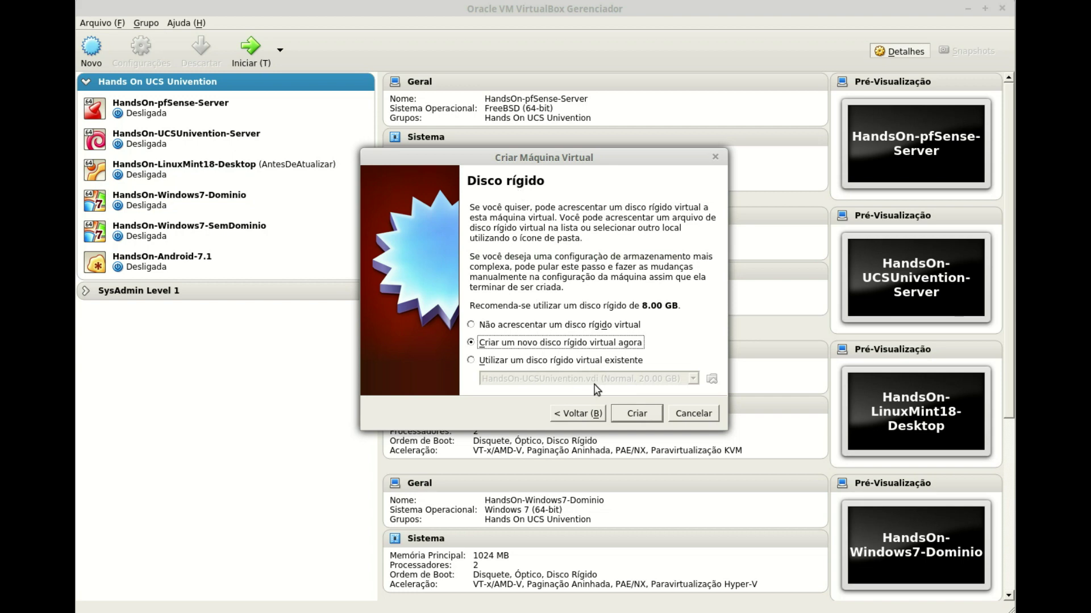
click(639, 414)
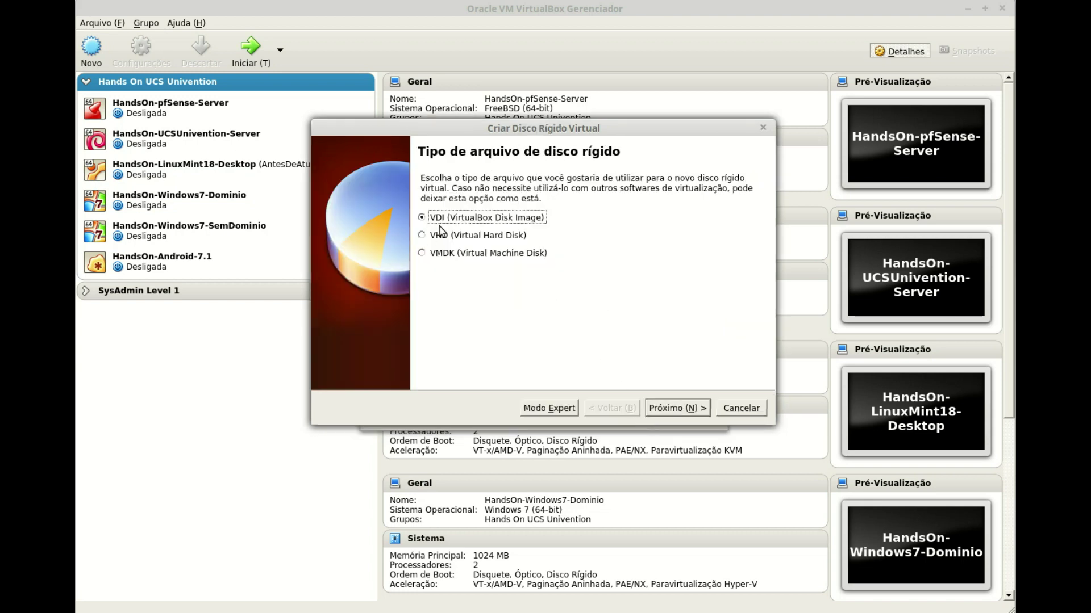
click(682, 408)
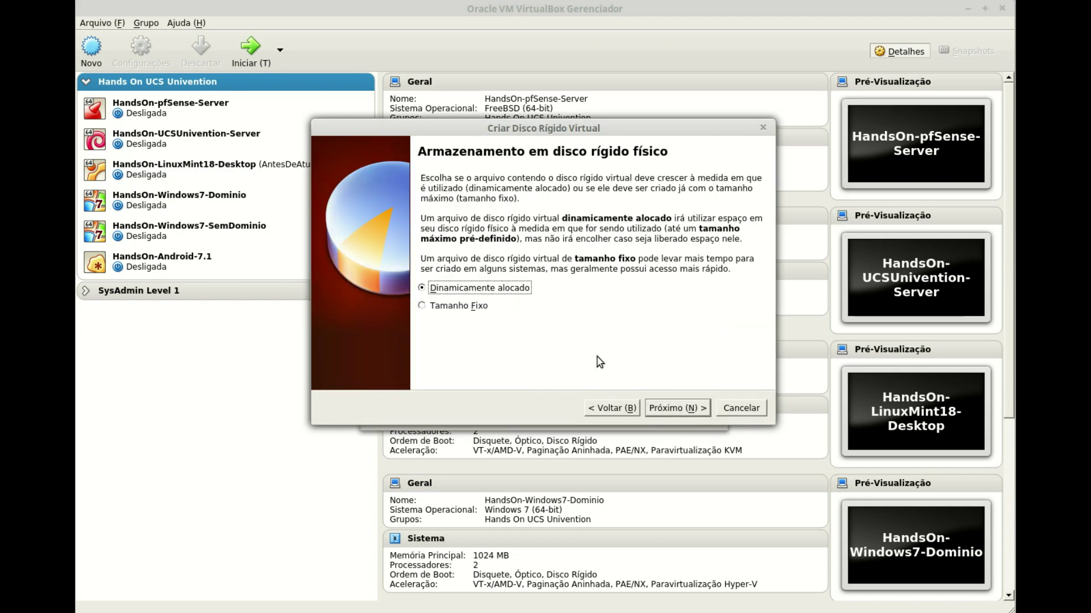
click(687, 409)
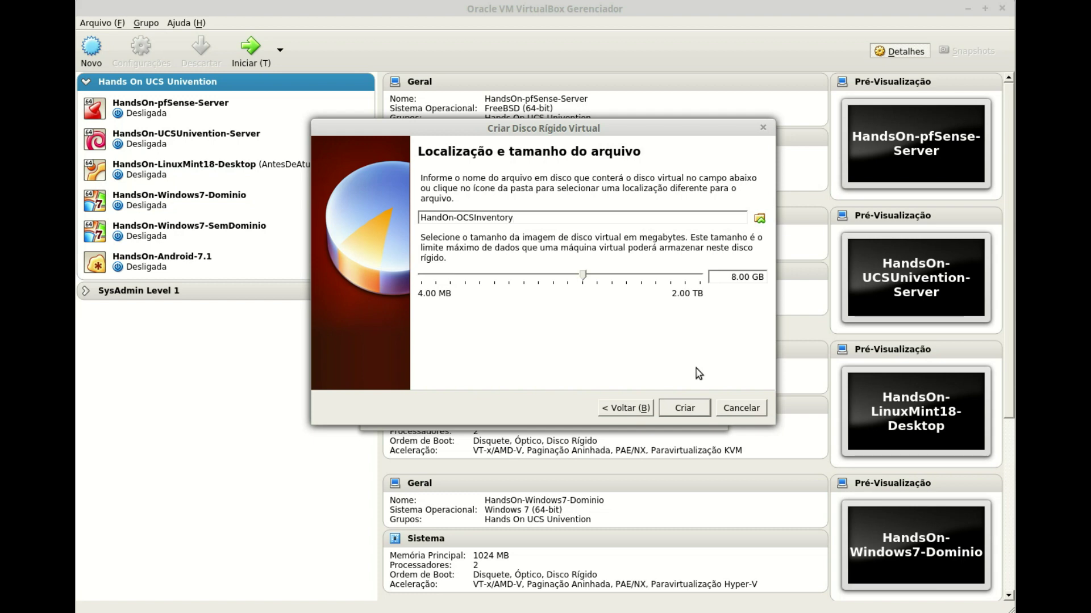
click(691, 414)
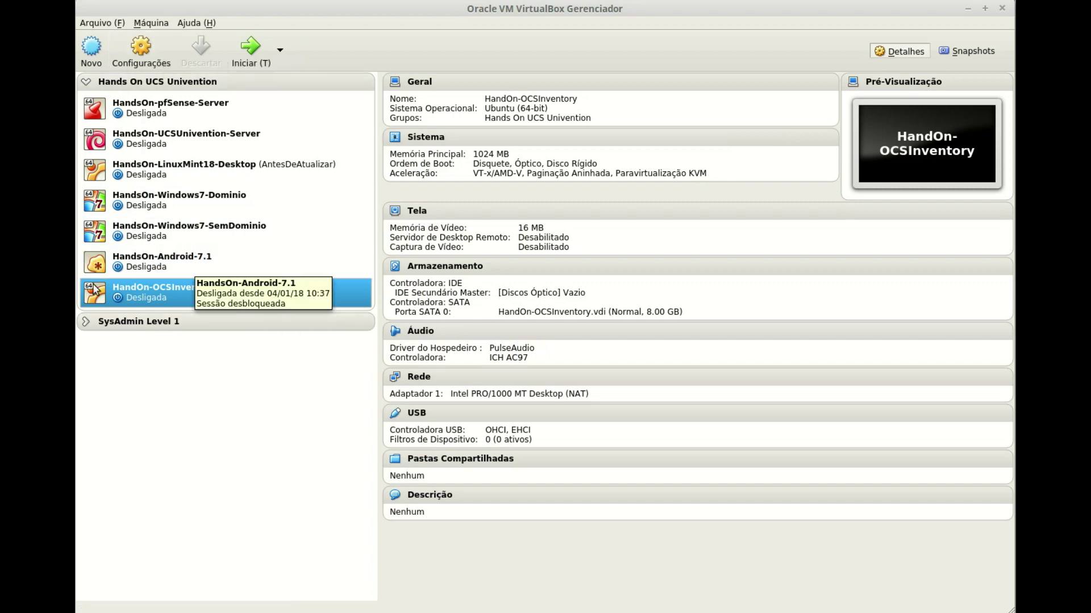
In HandOn-OCSInventory's system settings, turn off the UTC hardware clock, enable PAE/NX and assign 2 processors
click(151, 64)
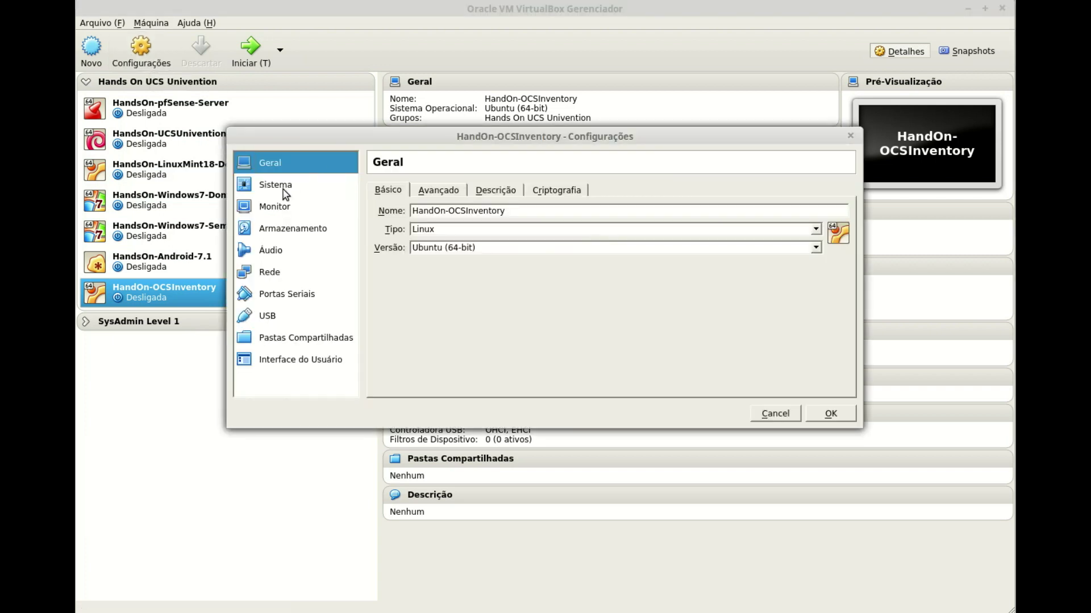
click(282, 189)
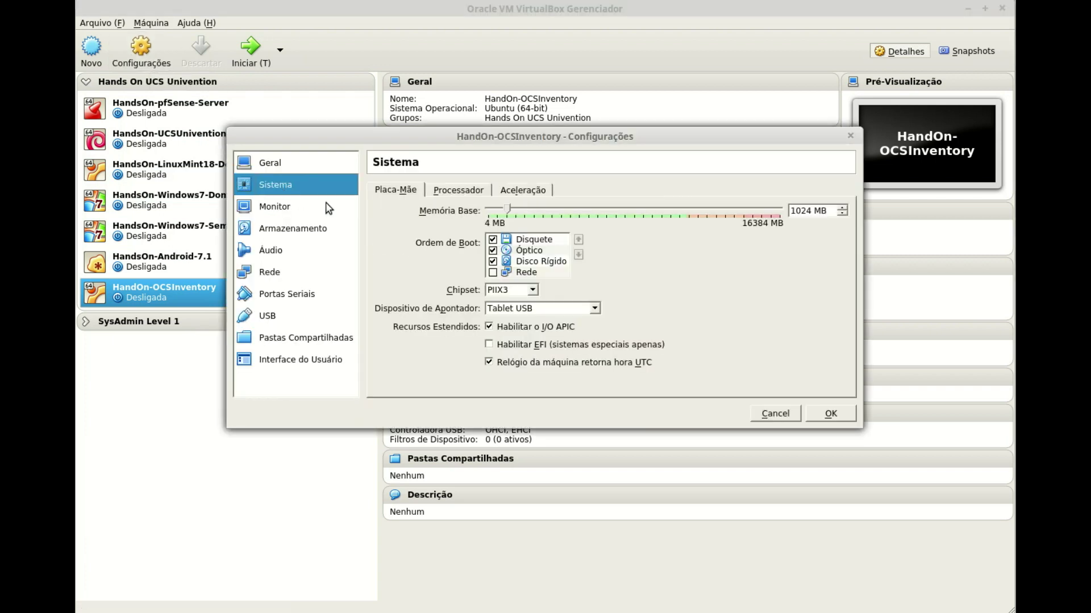
click(554, 364)
click(456, 193)
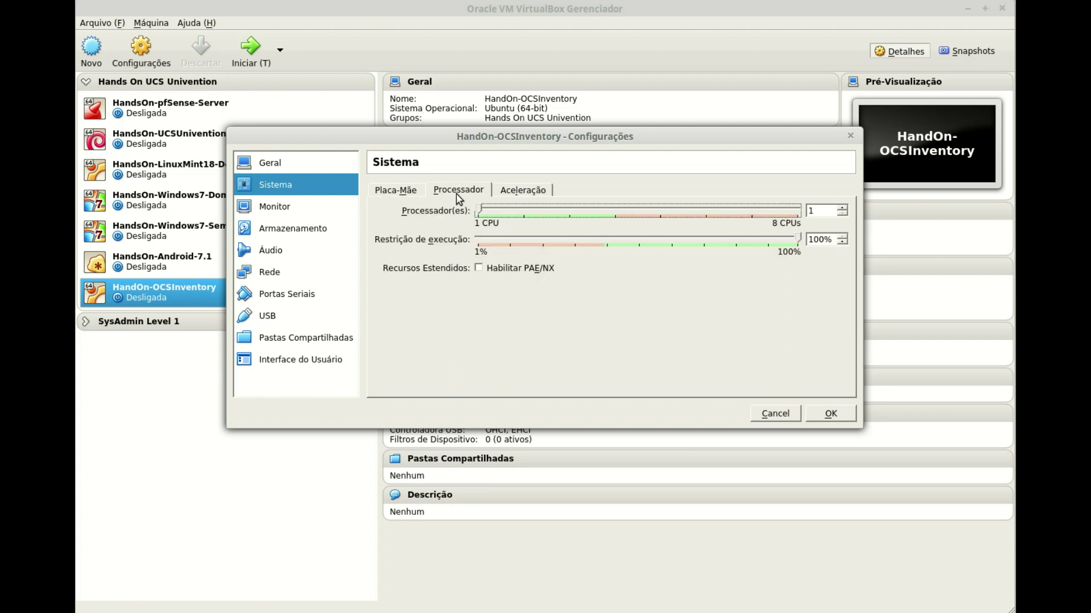
click(513, 270)
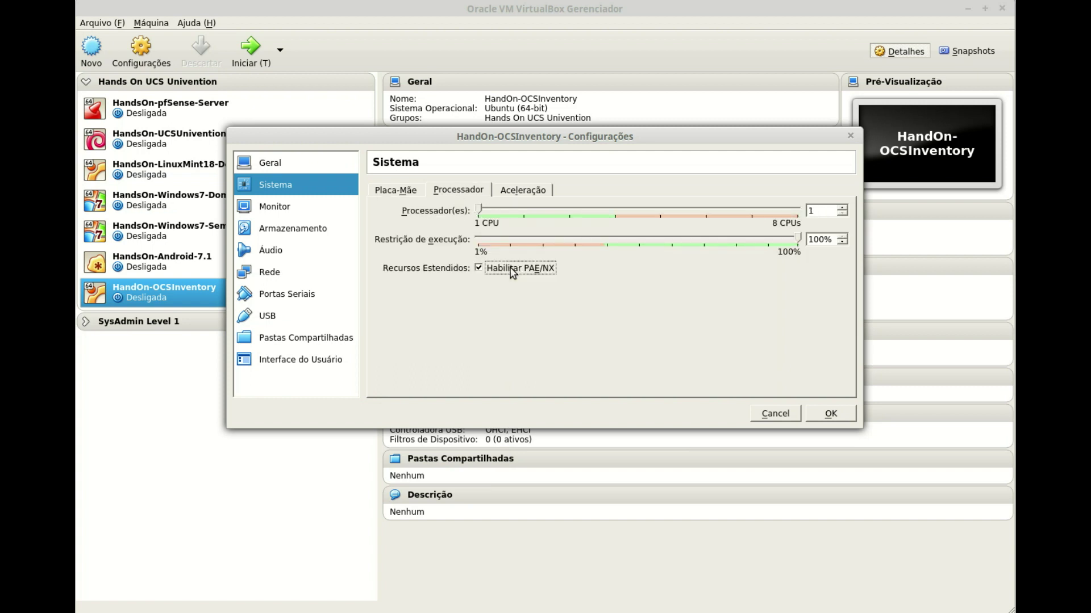
click(527, 208)
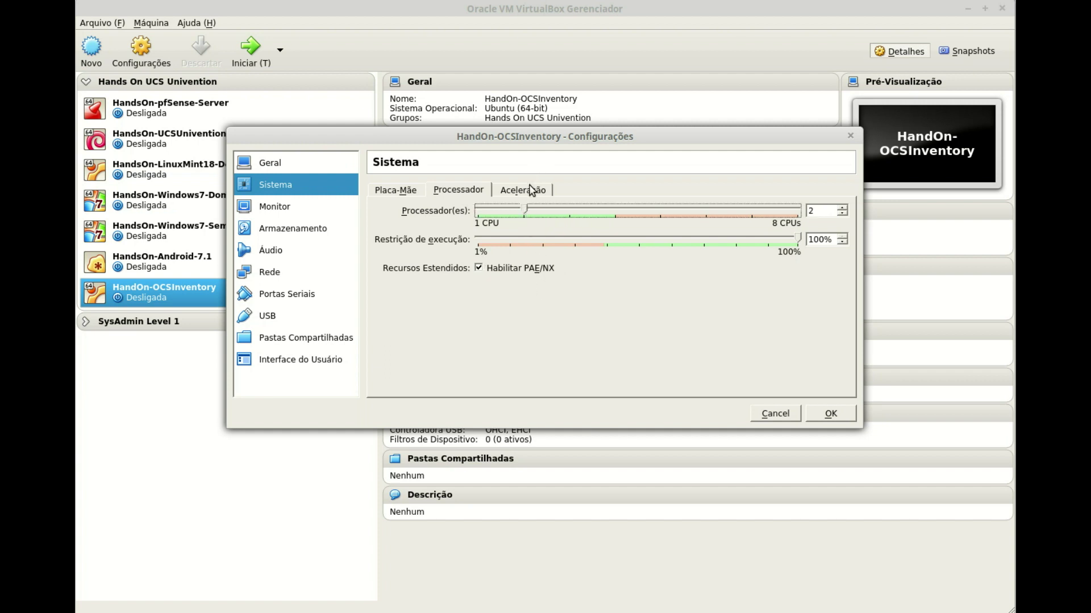
click(529, 197)
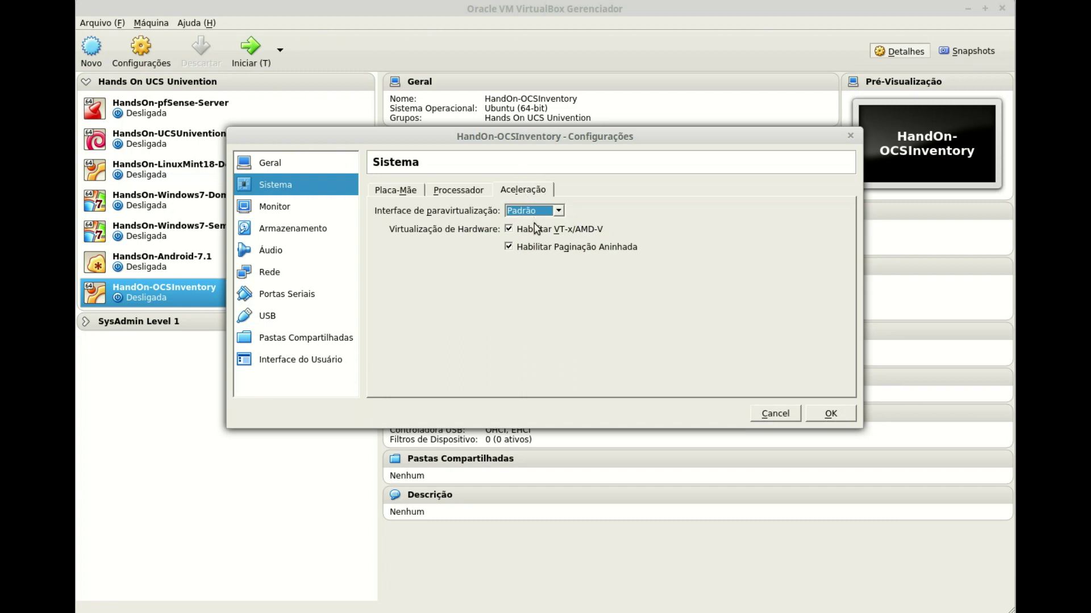
Enable 3D acceleration and set the machine's video memory to 128 MB
click(284, 211)
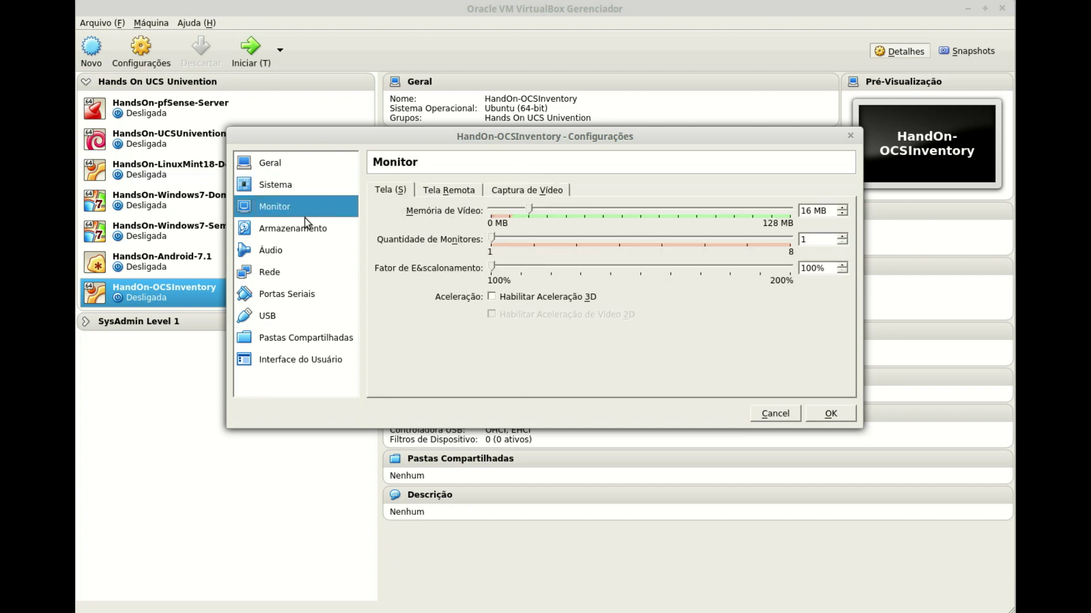
click(543, 299)
drag(528, 209, 783, 212)
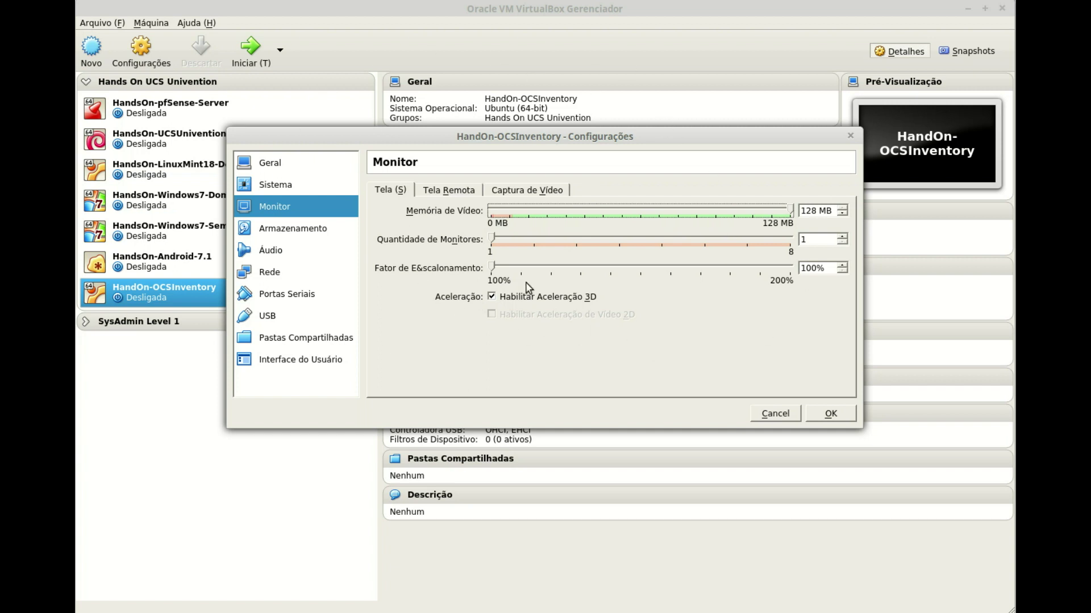
Disable audio for the HandOn-OCSInventory machine
click(309, 229)
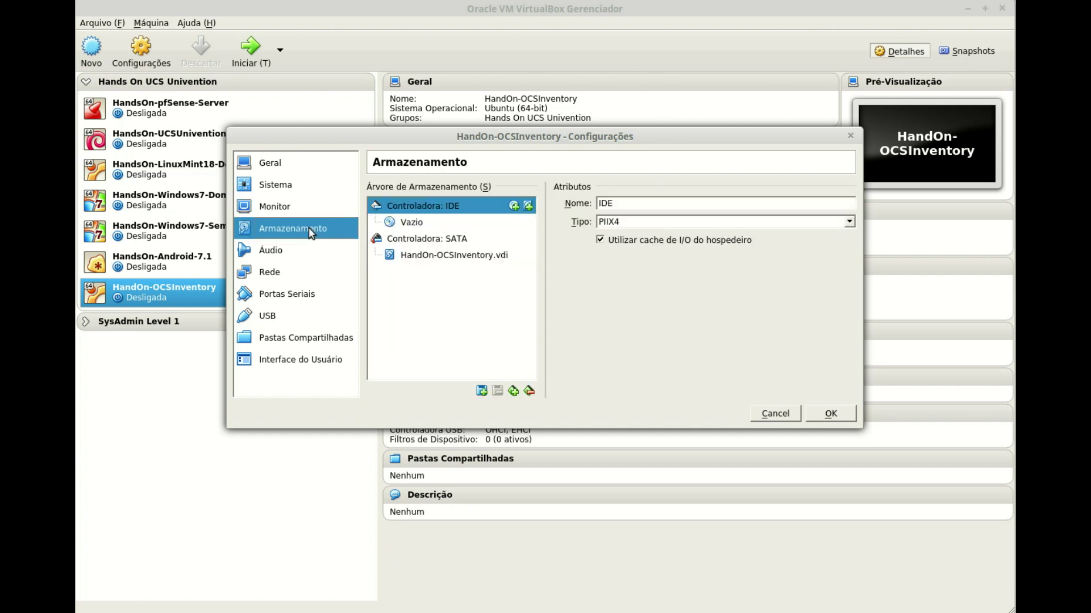
click(277, 251)
click(393, 190)
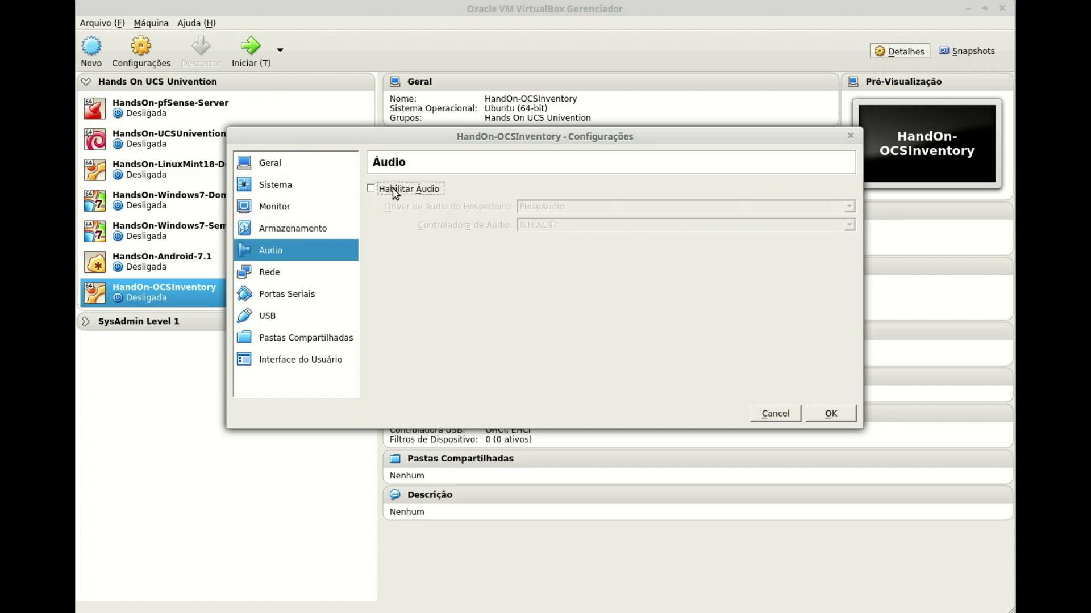
Attach network adapter 1 to the internal network (Rede Interna) intnet
click(271, 278)
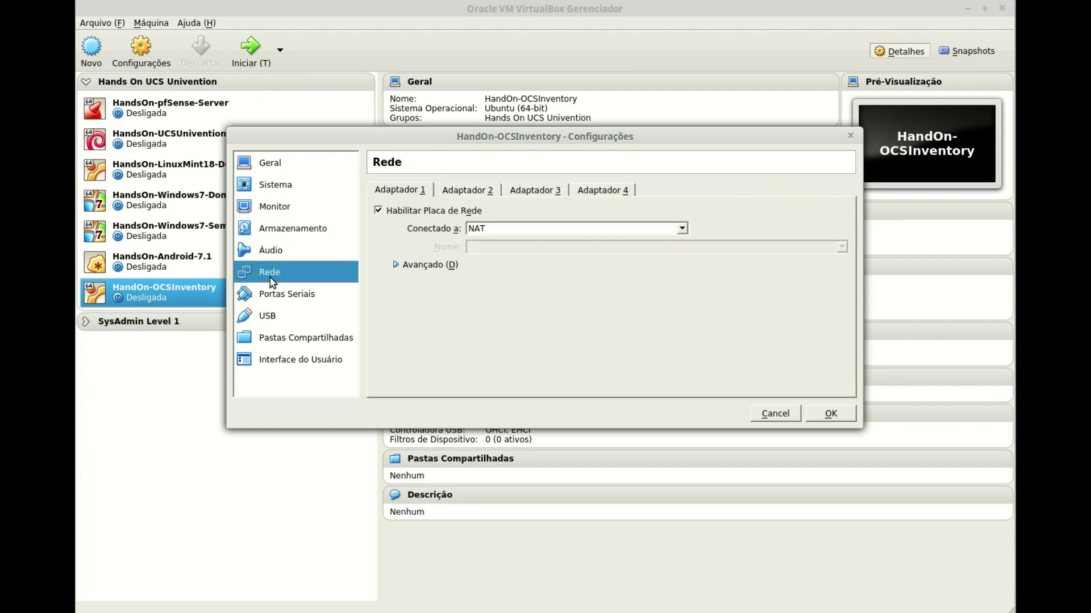
click(522, 228)
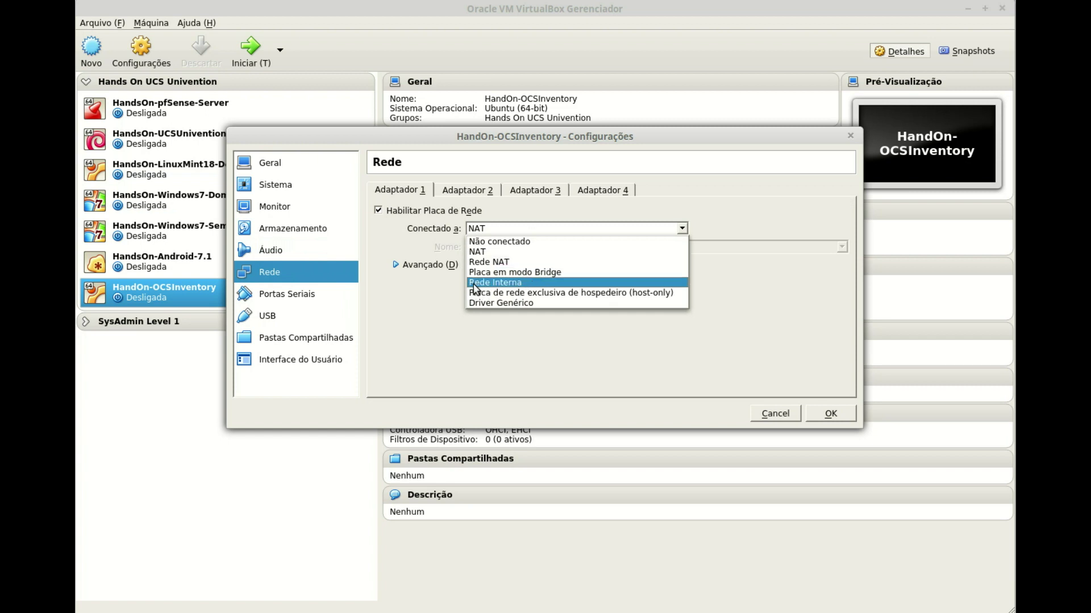
click(515, 283)
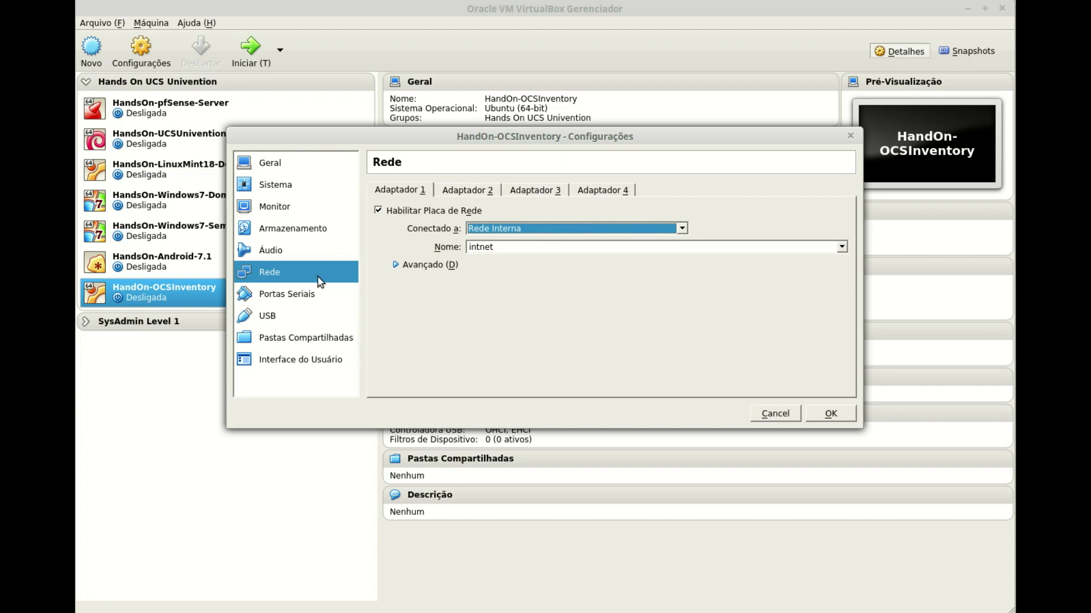
Set the mini toolbar to display at the top of the screen and save the machine's settings
click(312, 298)
click(292, 316)
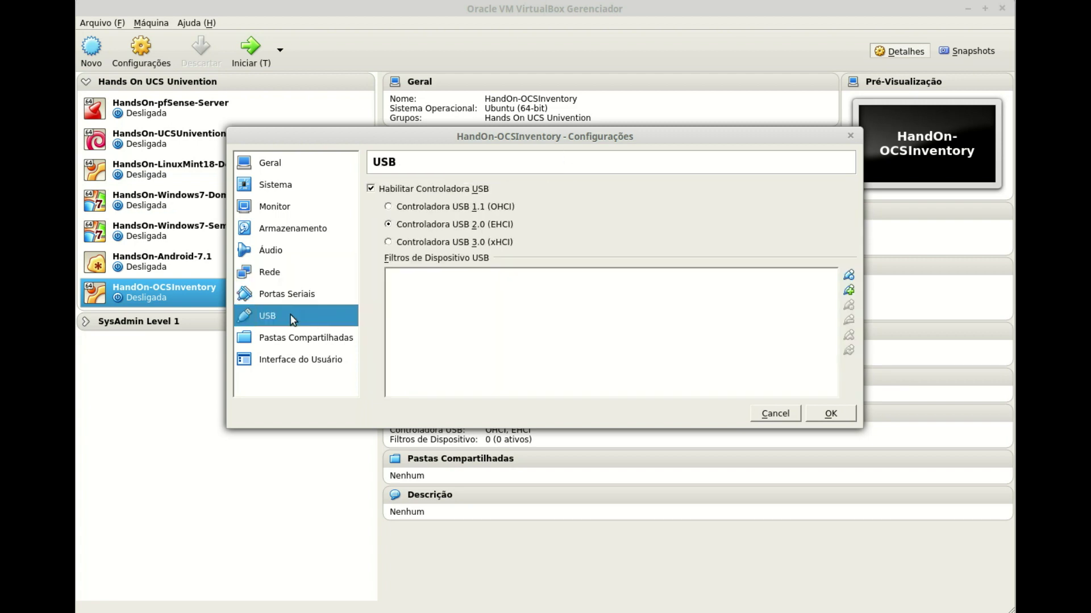
click(329, 342)
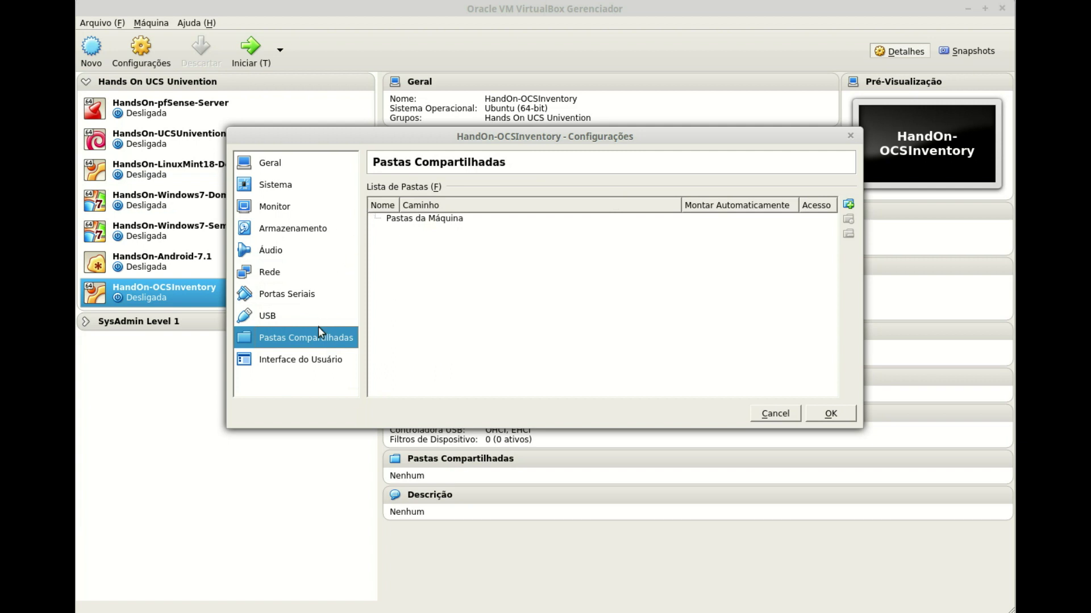
click(307, 363)
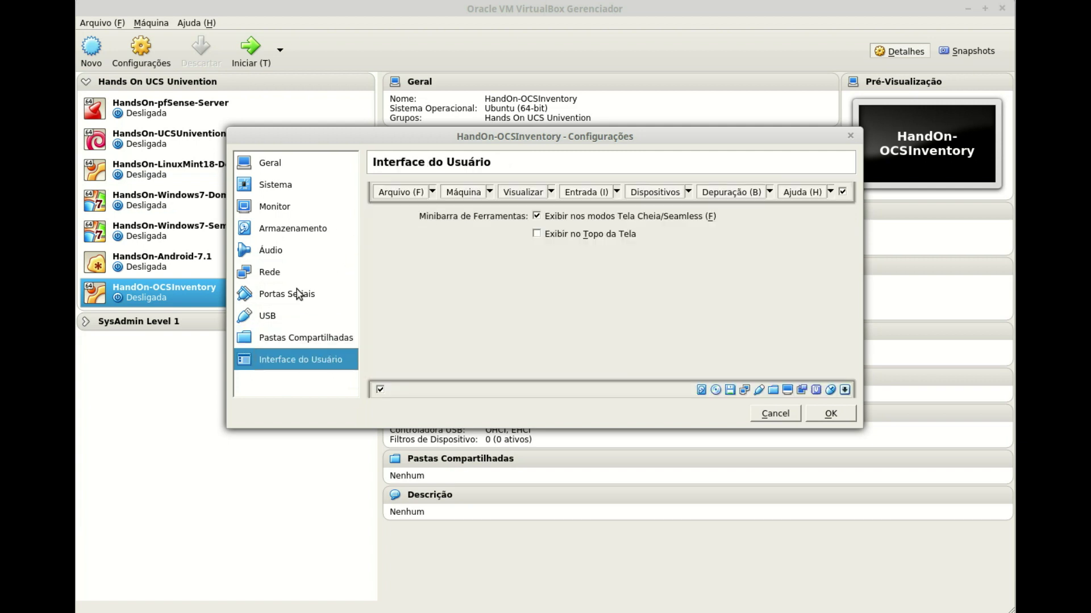
click(551, 235)
click(830, 414)
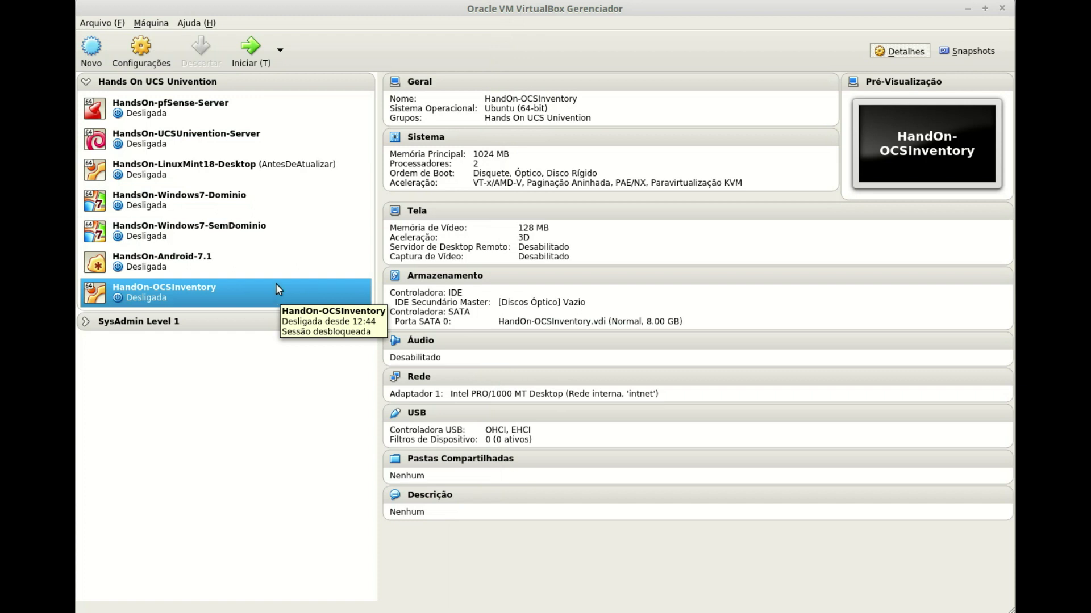
Boot HandOn-OCSInventory from the ubuntu-16.04.3-server-amd64.iso optical disk image
click(258, 64)
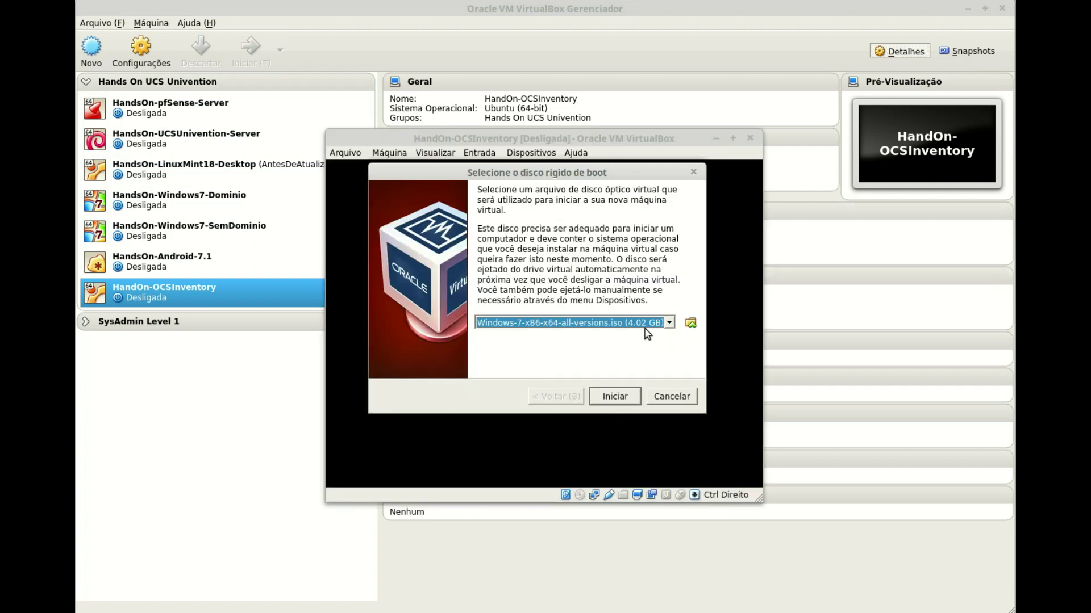
click(690, 324)
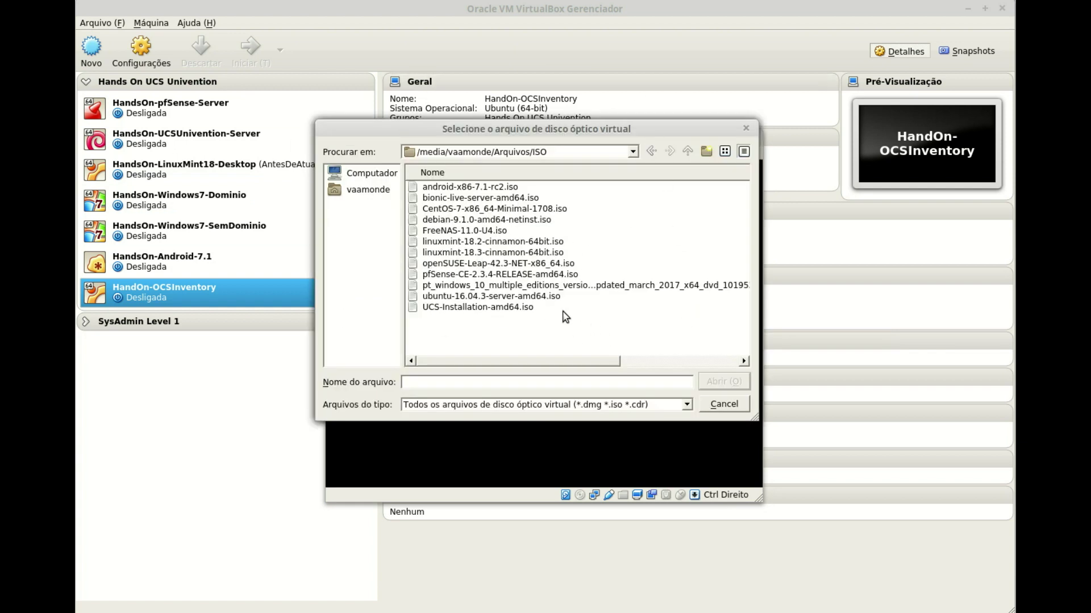
click(450, 296)
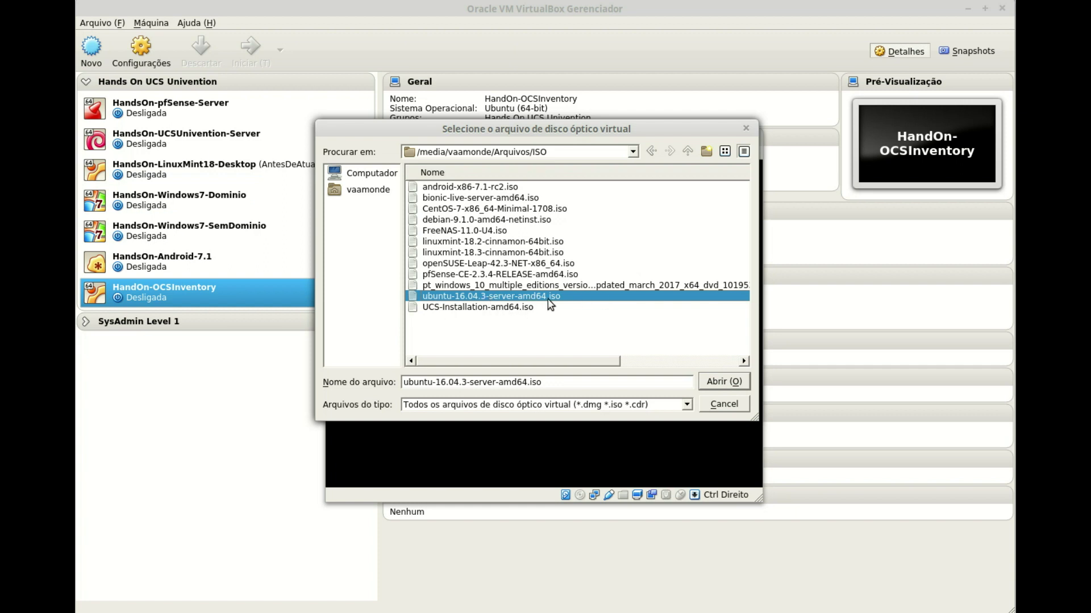
click(724, 382)
click(615, 397)
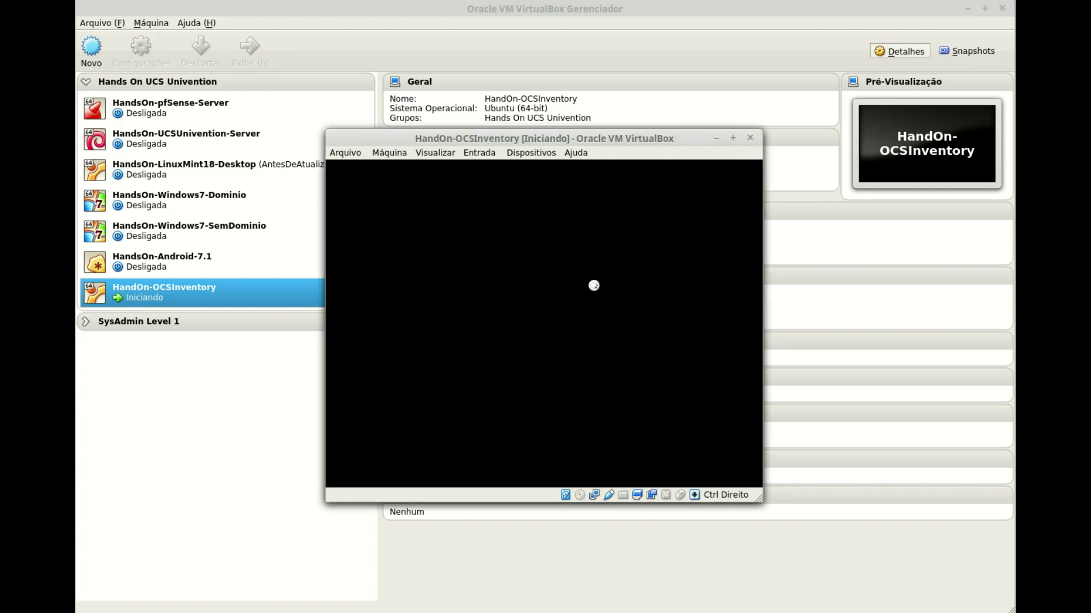